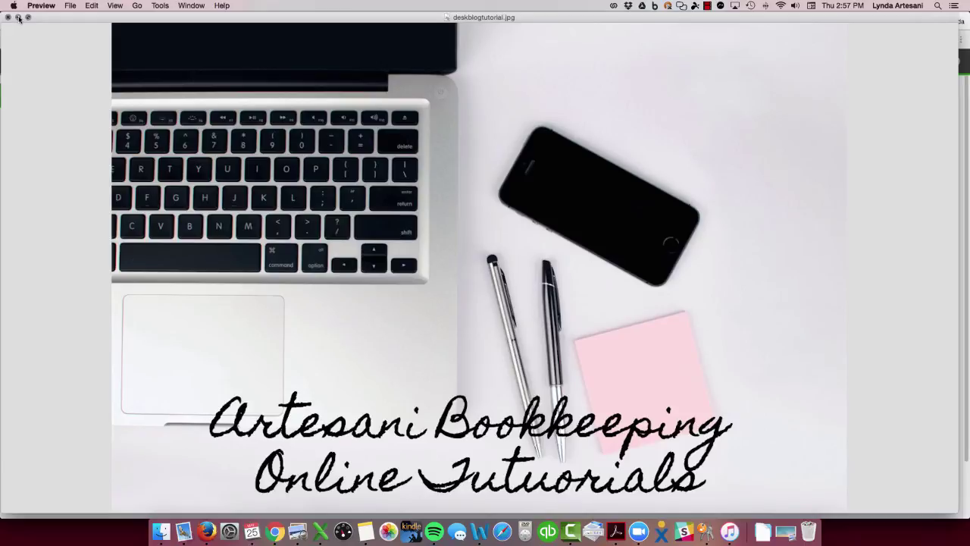
- Close the Preview title image and bring QuickBooks Online in Chrome to the front
{"action": "left_click", "coordinate": [19, 17]}
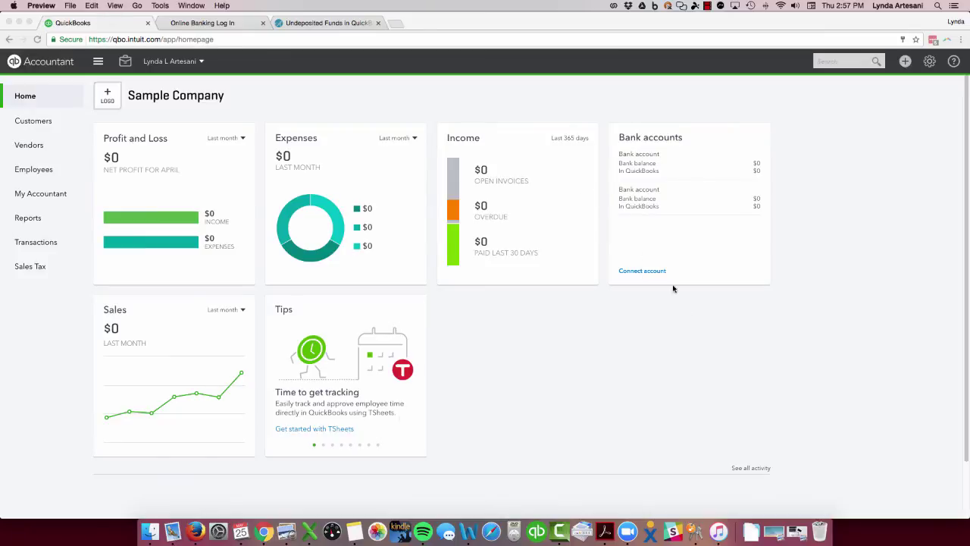
{"action": "left_click", "coordinate": [649, 272]}
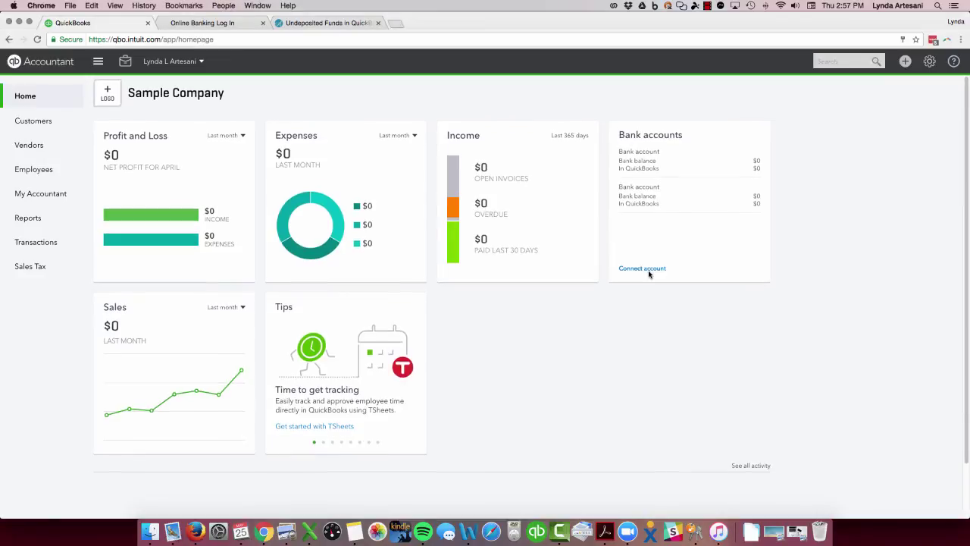
- Connect to Bank of America, signing in with the passcode and passing the I'm not a robot check
{"action": "left_click", "coordinate": [650, 272]}
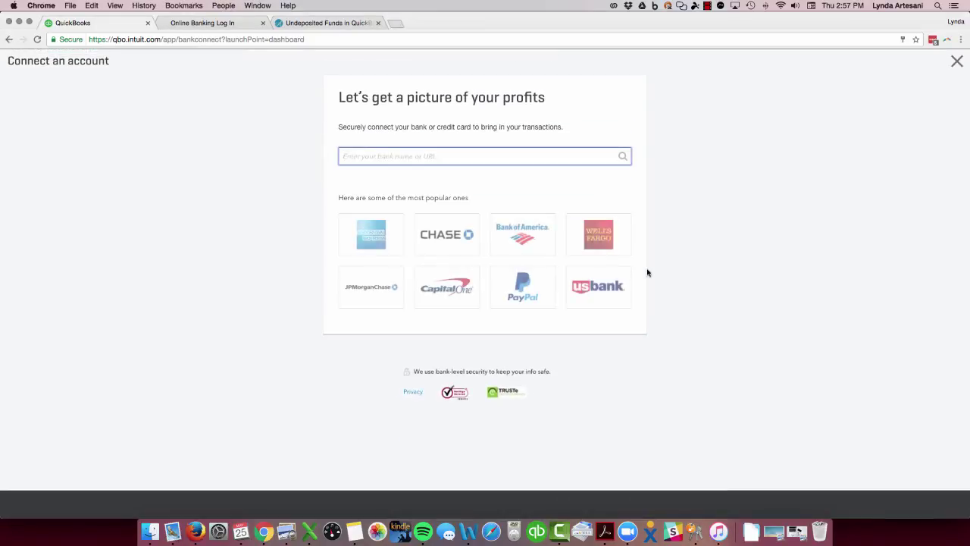
{"action": "left_click", "coordinate": [544, 238]}
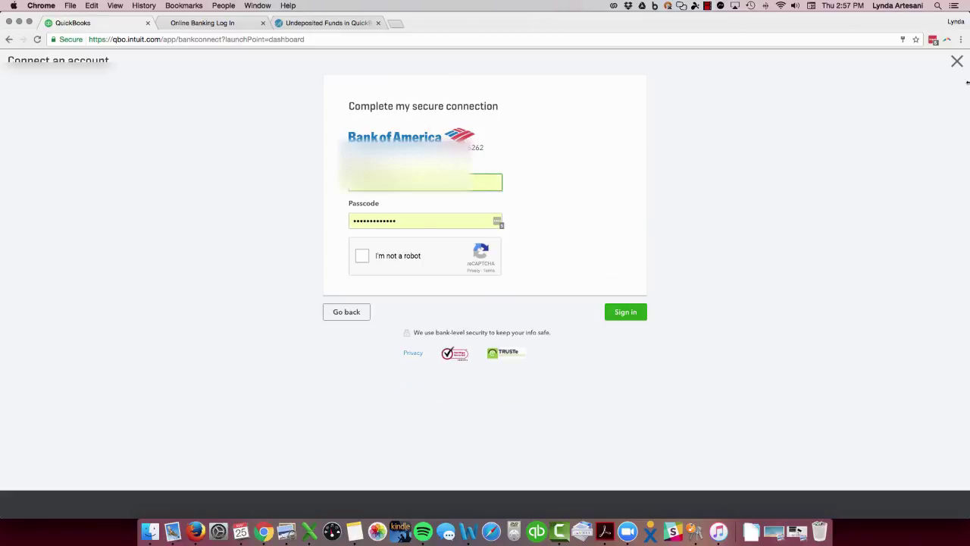
{"action": "double_click", "coordinate": [407, 221]}
{"action": "type", "text": "••"}
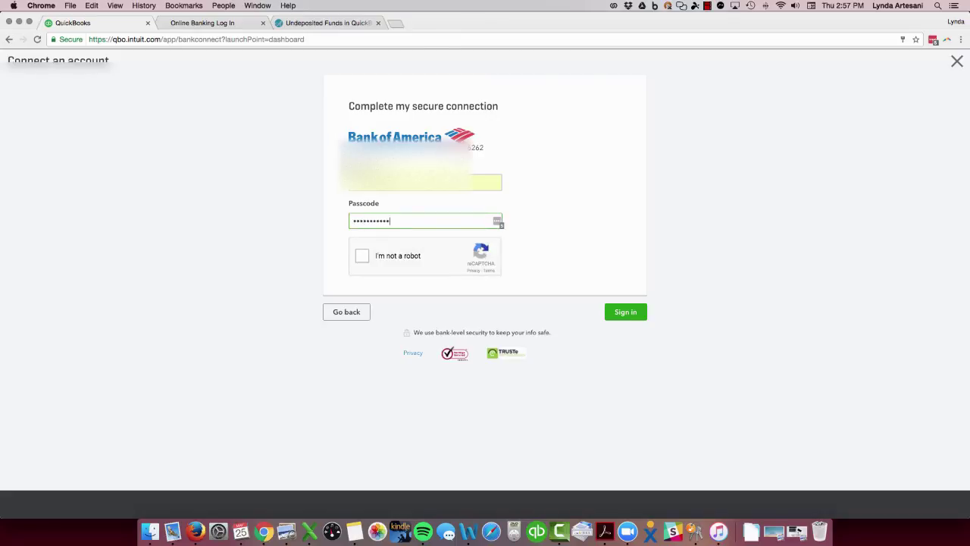
{"action": "key", "text": "Return"}
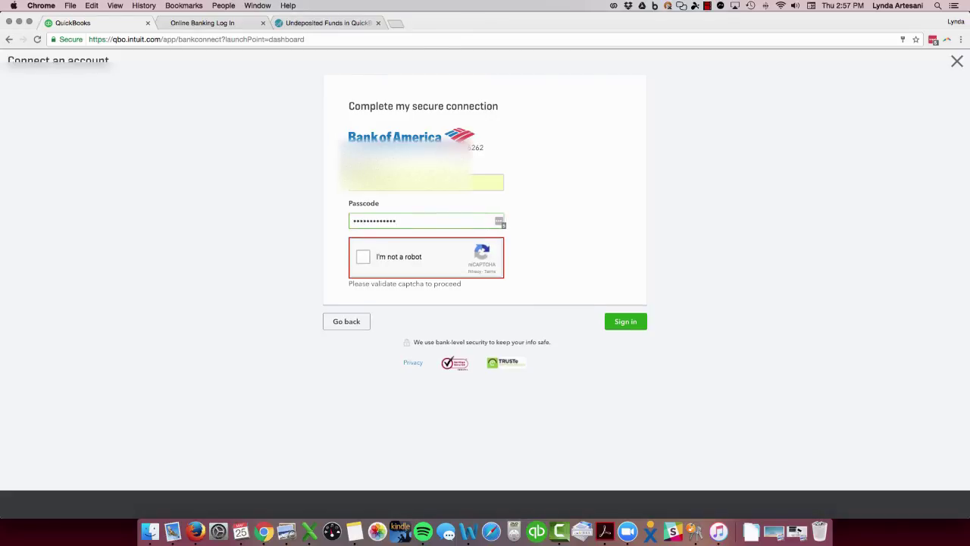
{"action": "left_click", "coordinate": [363, 256]}
{"action": "left_click", "coordinate": [641, 320]}
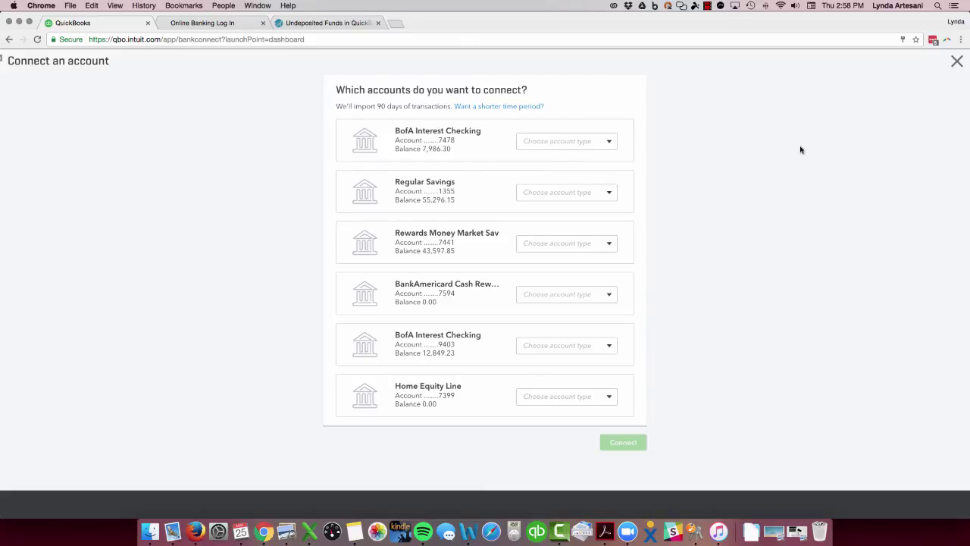
{"action": "left_click", "coordinate": [610, 142]}
{"action": "left_click", "coordinate": [553, 168]}
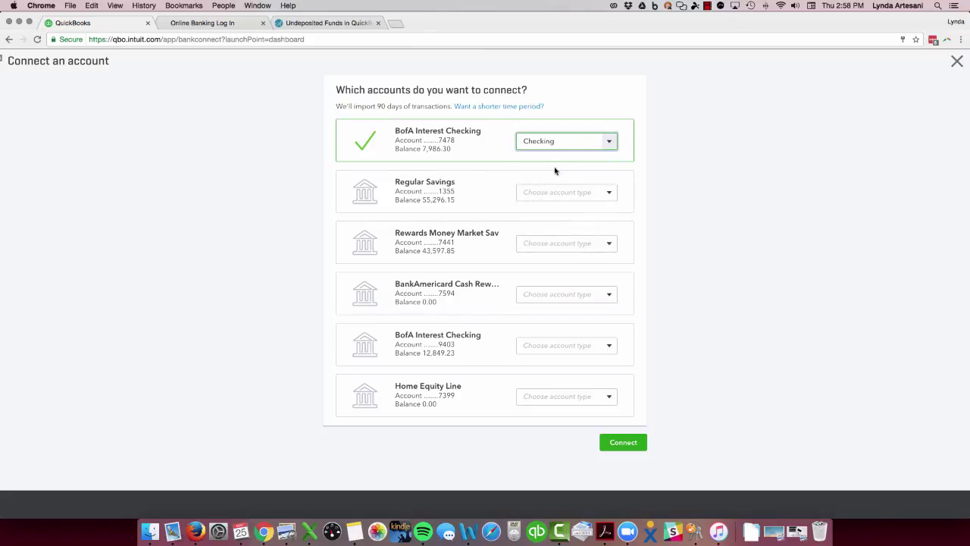
{"action": "left_click", "coordinate": [618, 444]}
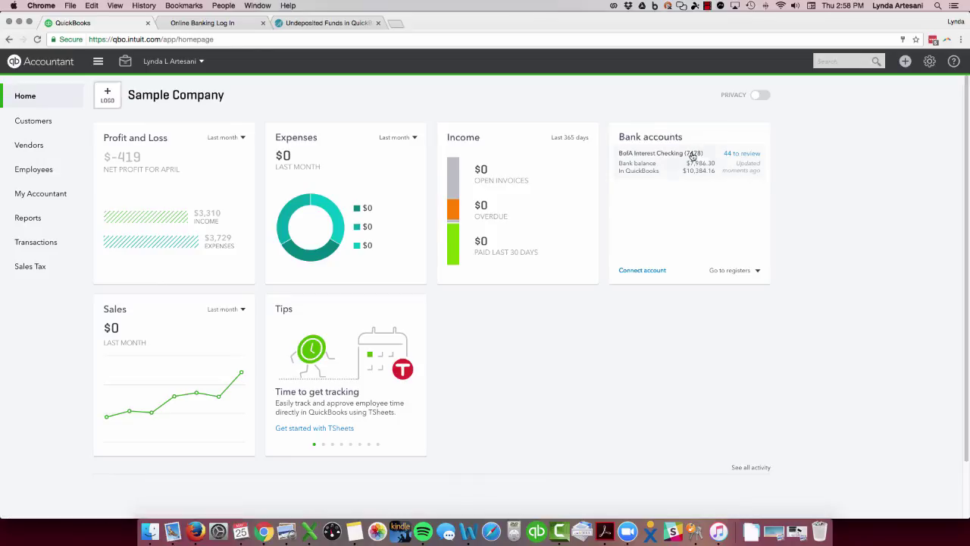
- Open the BofA Interest Checking transactions and skip the walkthrough to list the 44 downloaded transactions
{"action": "left_click", "coordinate": [701, 157]}
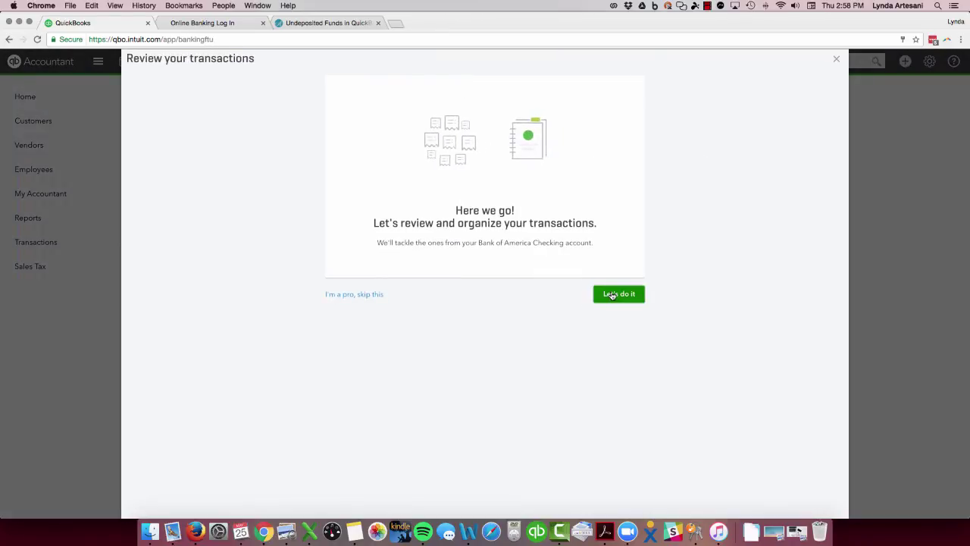
{"action": "left_click", "coordinate": [366, 295]}
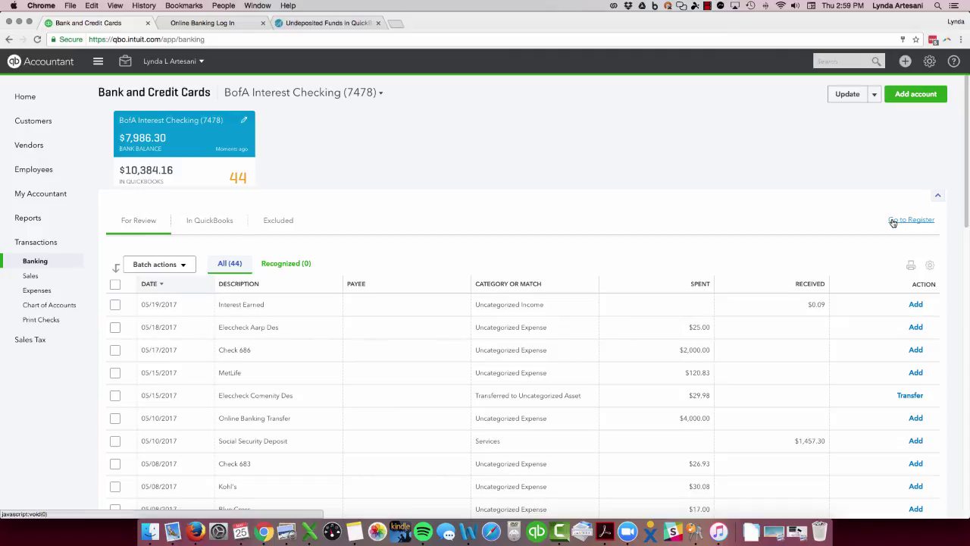
{"action": "left_click", "coordinate": [892, 221]}
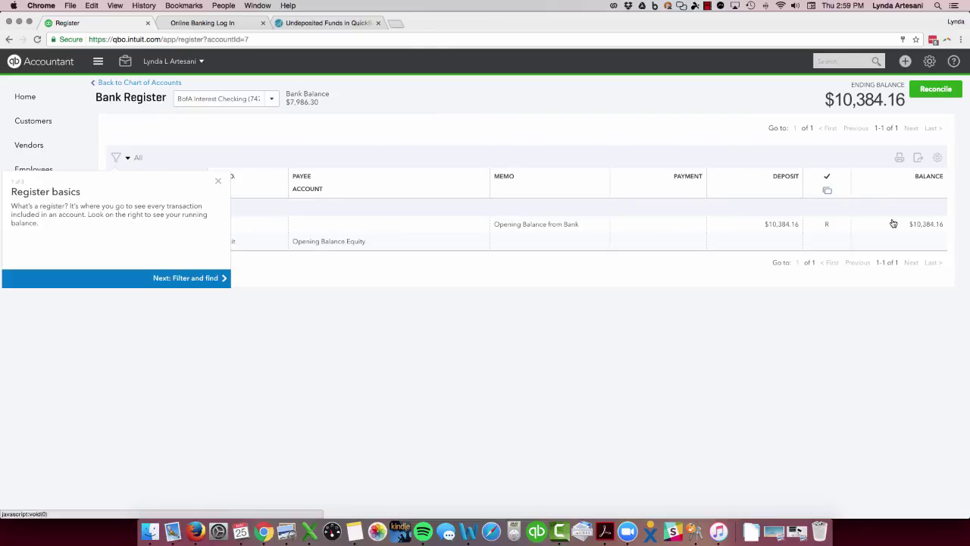
{"action": "left_click", "coordinate": [218, 181]}
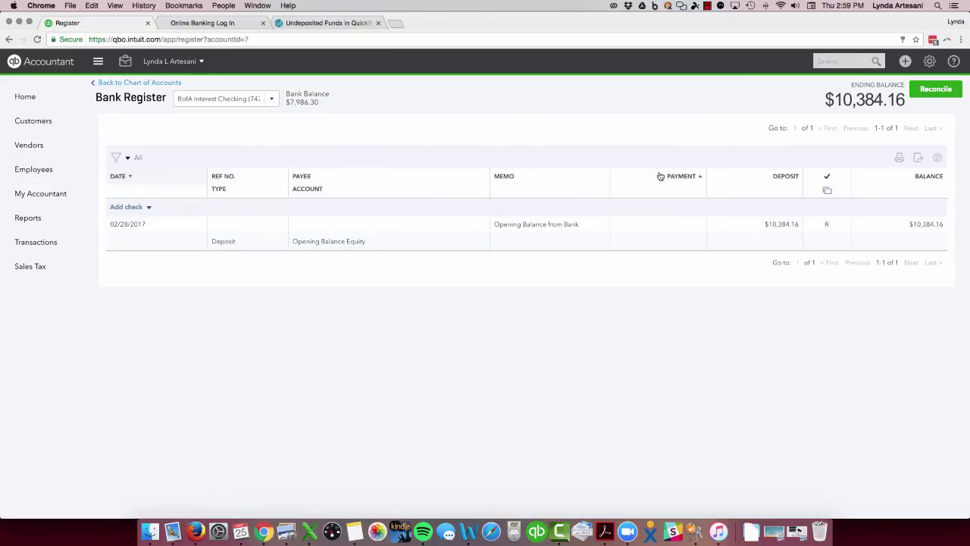
{"action": "left_click", "coordinate": [25, 97]}
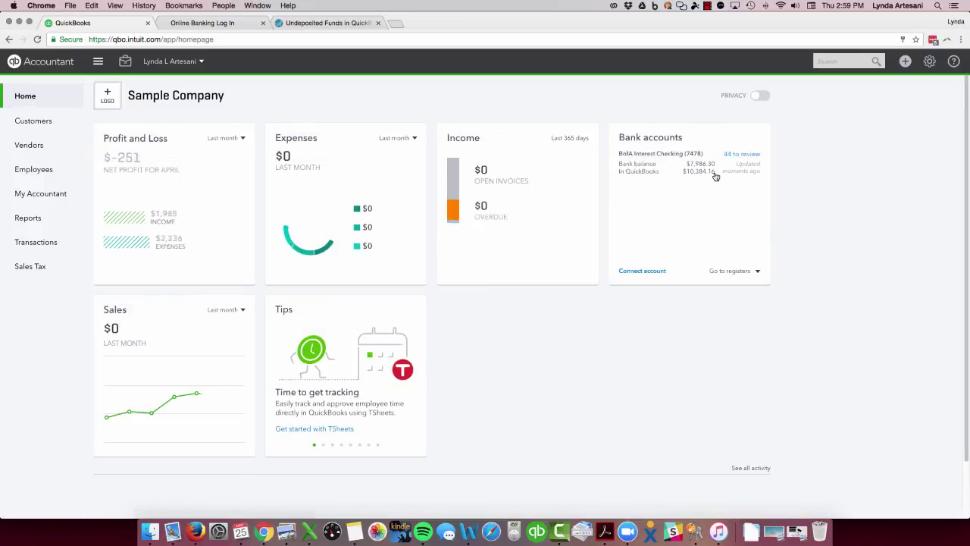
{"action": "left_click", "coordinate": [715, 176]}
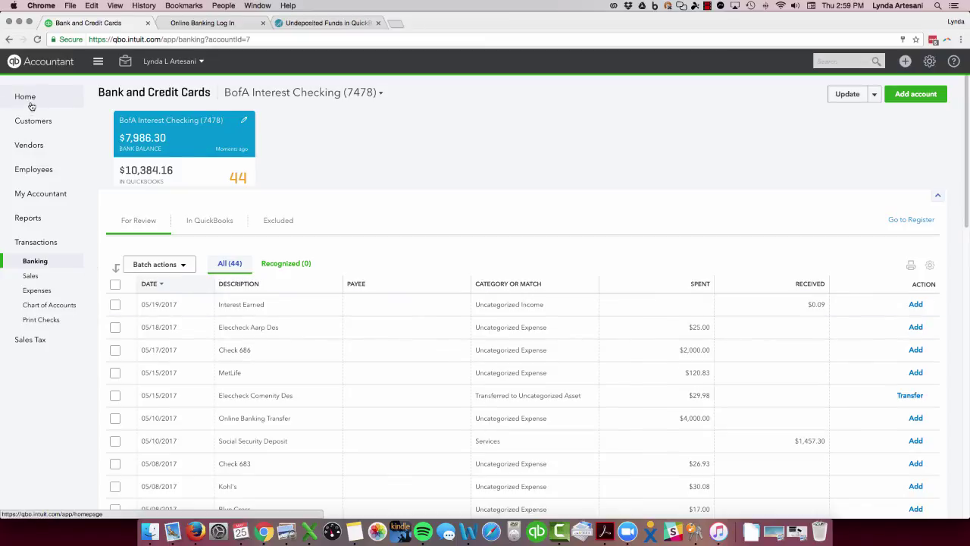
{"action": "left_click", "coordinate": [97, 61]}
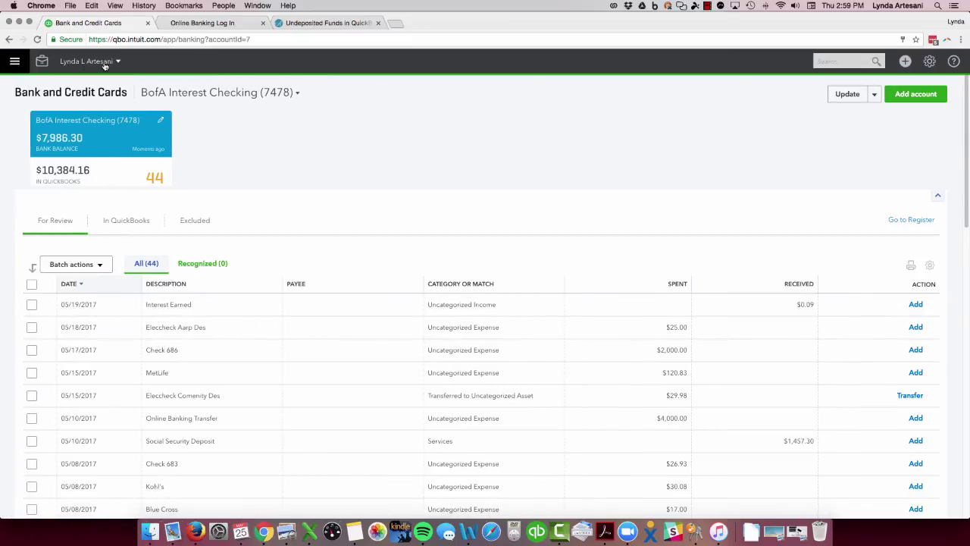
{"action": "left_click", "coordinate": [16, 62]}
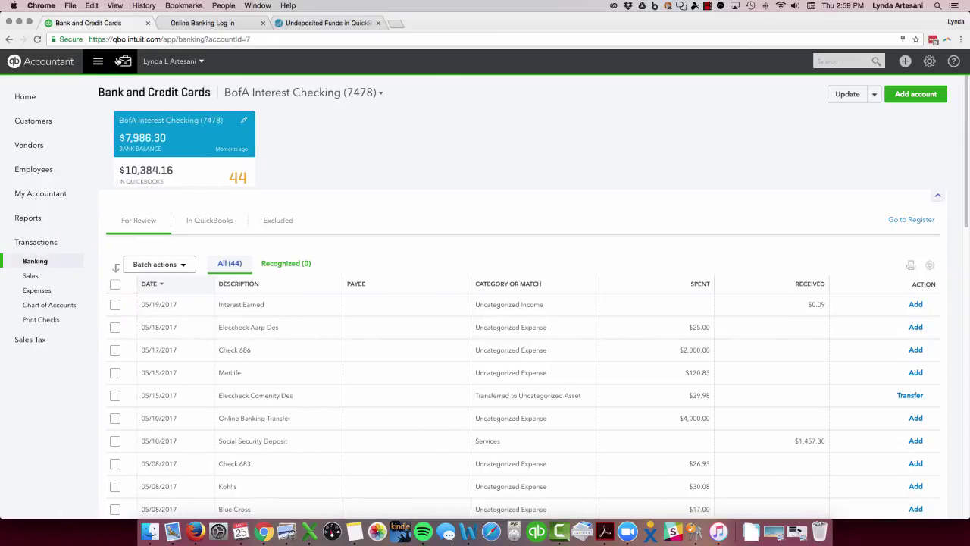
- Confirm in Reconcile that BofA Interest Checking has no reconciliation history, then return Home
{"action": "left_click", "coordinate": [929, 63]}
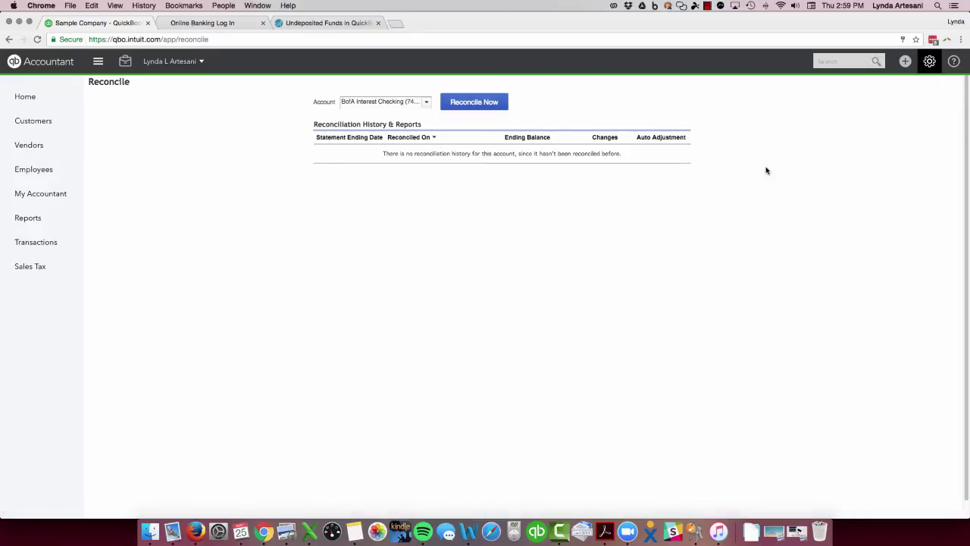
{"action": "left_click", "coordinate": [477, 103]}
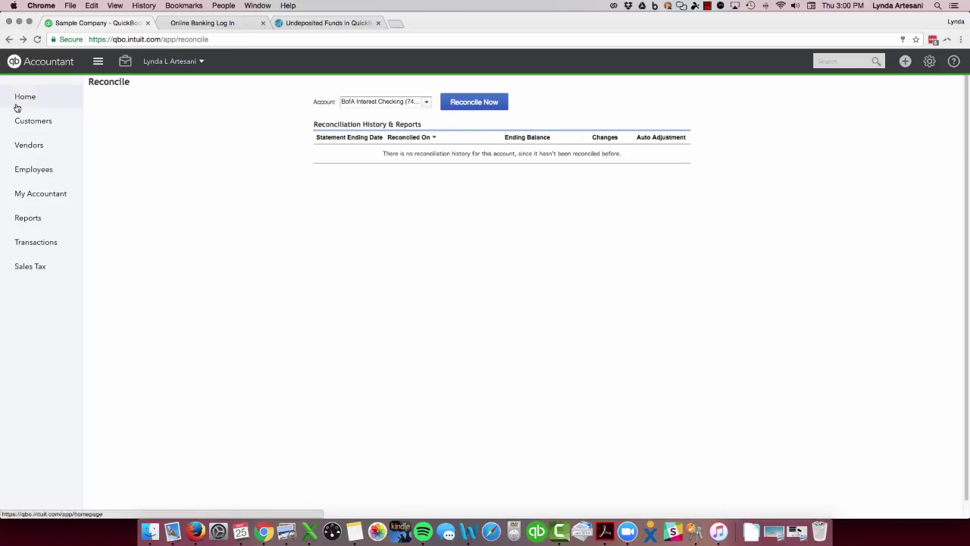
{"action": "left_click", "coordinate": [24, 99]}
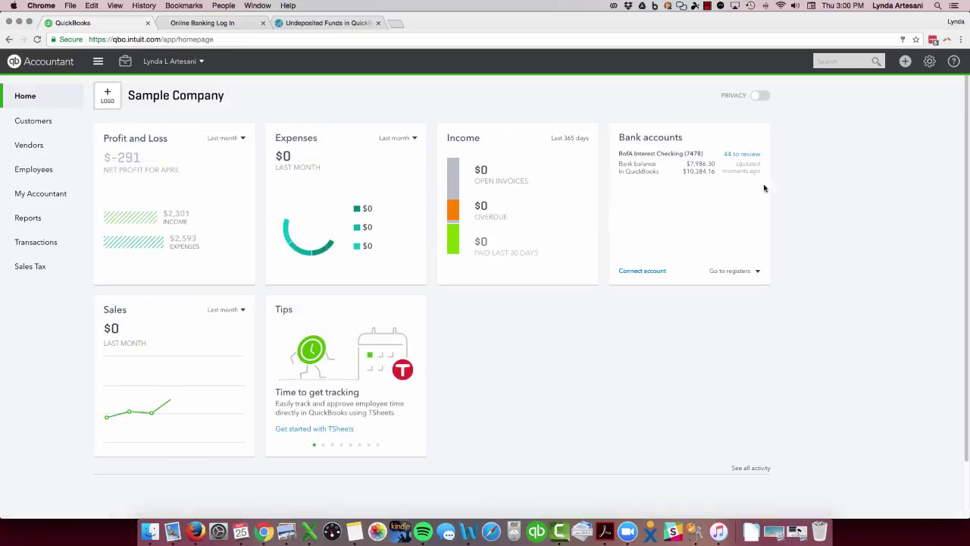
- Open the BofA Interest Checking register and dismiss the Register basics tip
{"action": "left_click", "coordinate": [726, 169]}
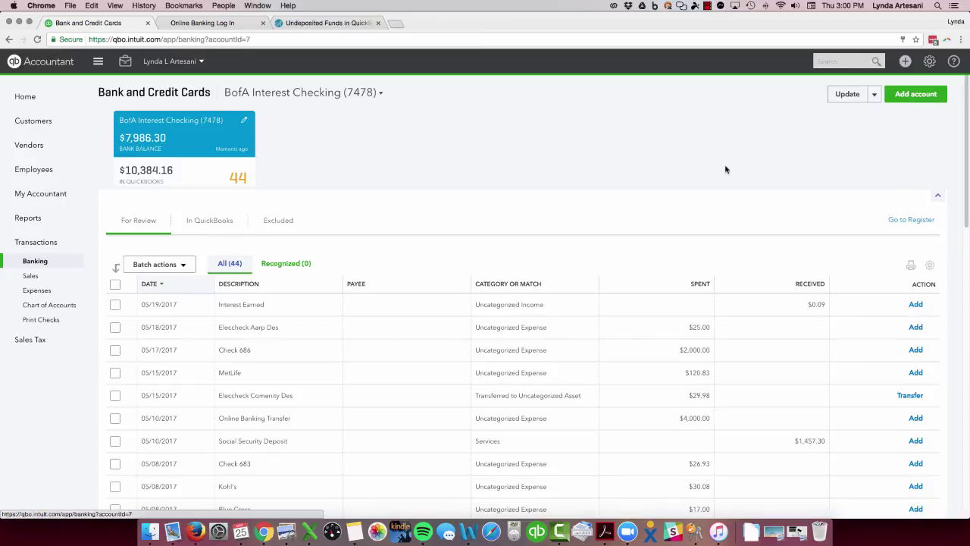
{"action": "left_click", "coordinate": [903, 221]}
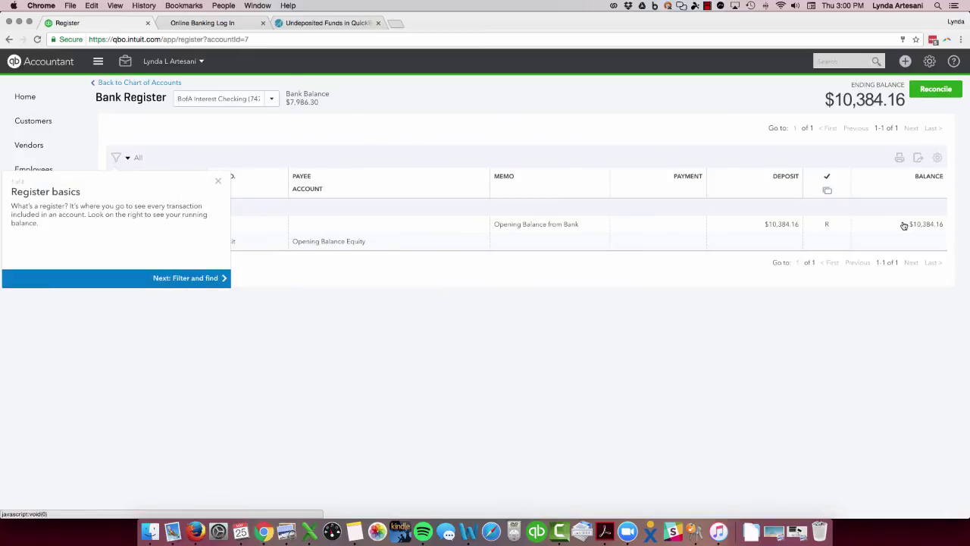
{"action": "left_click", "coordinate": [217, 181]}
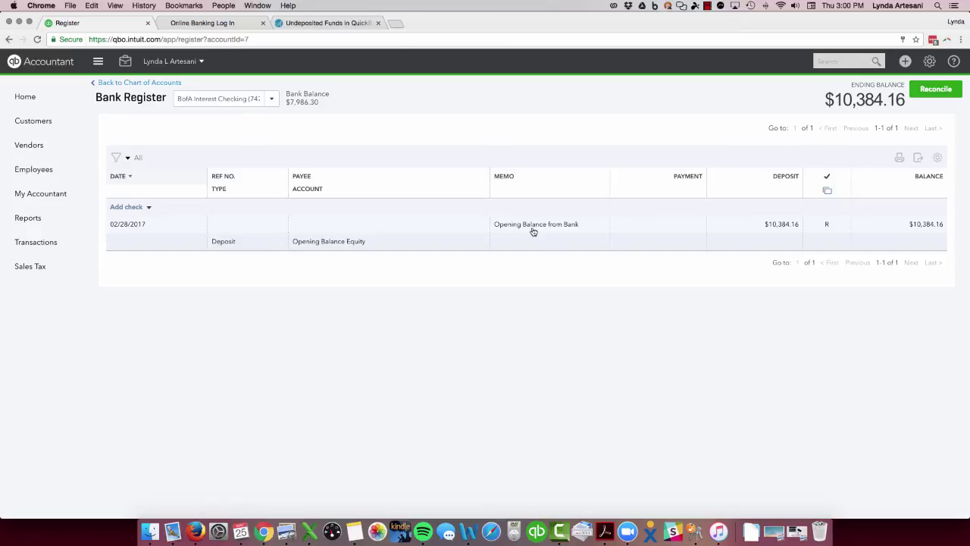
- Delete the $10,384.16 Opening Balance deposit dated 02/28/2017, confirming the deletion
{"action": "left_click", "coordinate": [771, 229]}
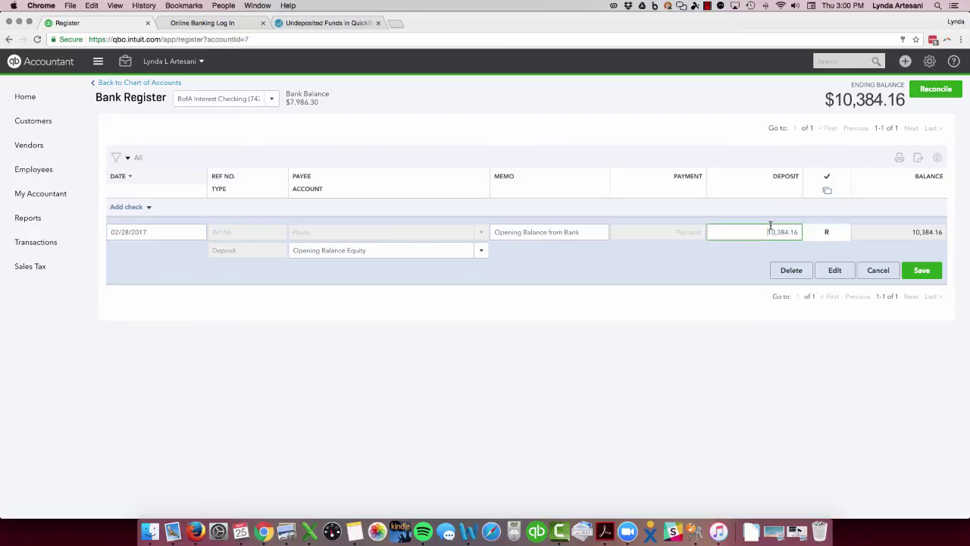
{"action": "left_click", "coordinate": [791, 270]}
{"action": "left_click", "coordinate": [583, 309]}
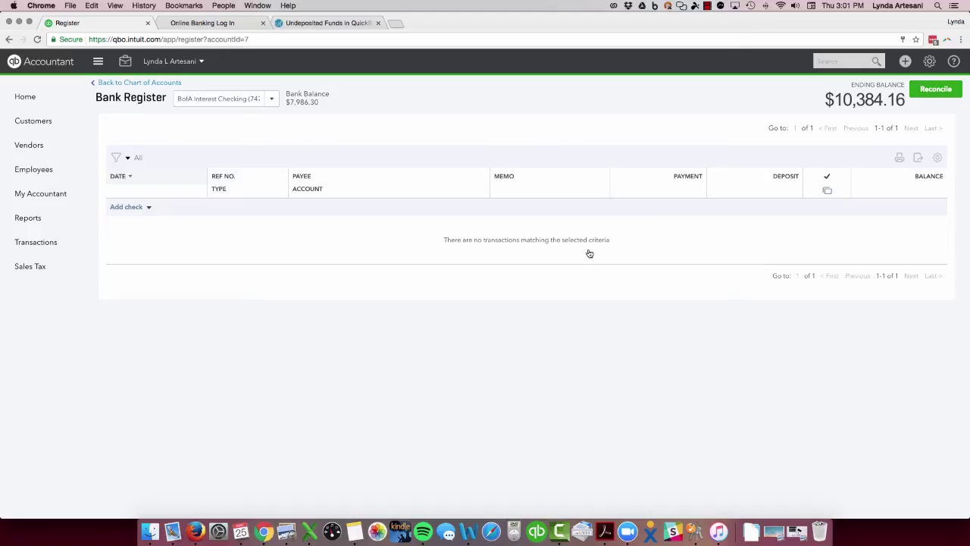
- Start reconciling the checking account to verify a 0.00 beginning balance, then show the closing title image
{"action": "left_click", "coordinate": [929, 65]}
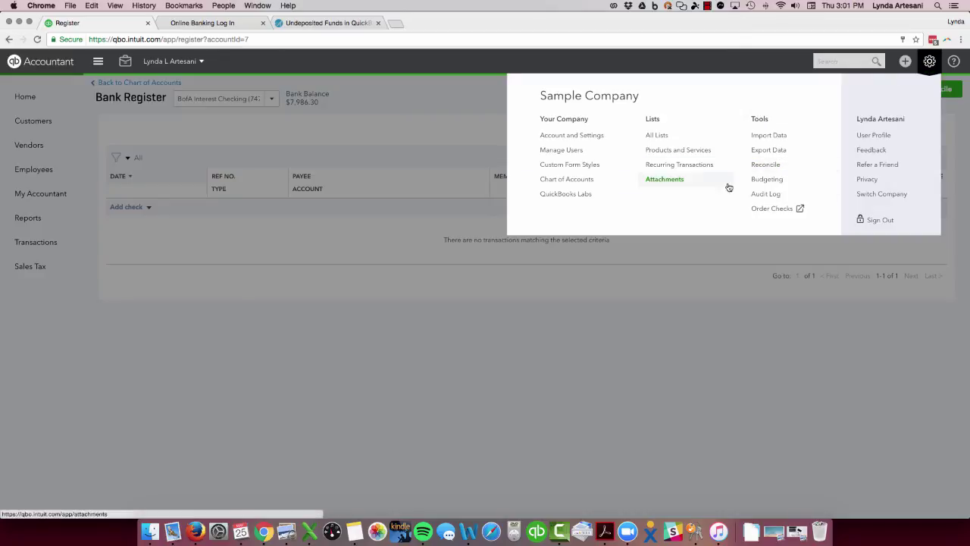
{"action": "left_click", "coordinate": [761, 166]}
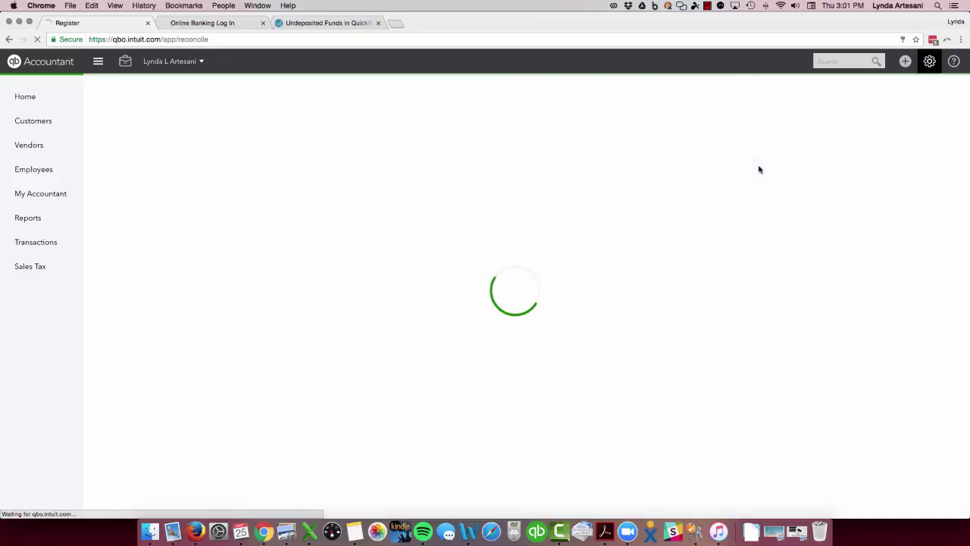
{"action": "left_click", "coordinate": [492, 107]}
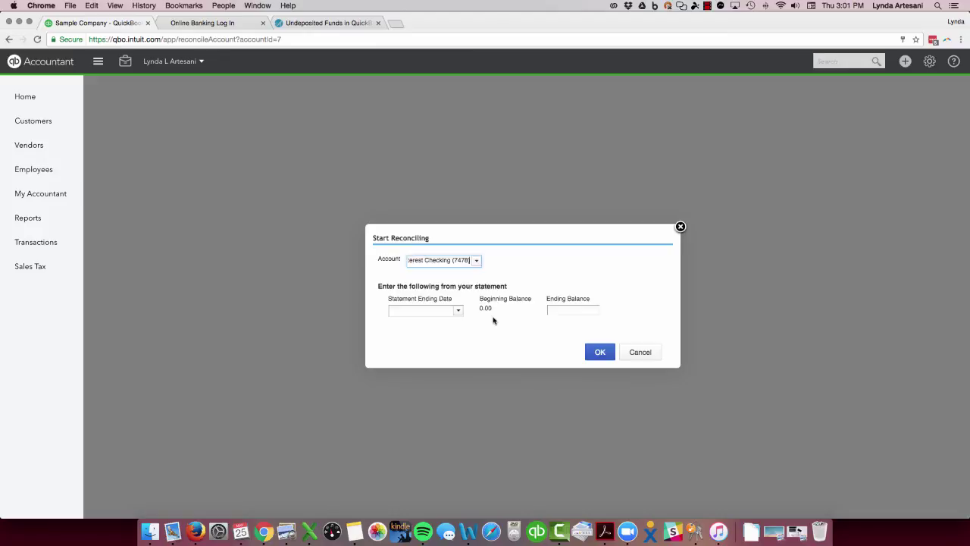
{"action": "left_click", "coordinate": [796, 532]}
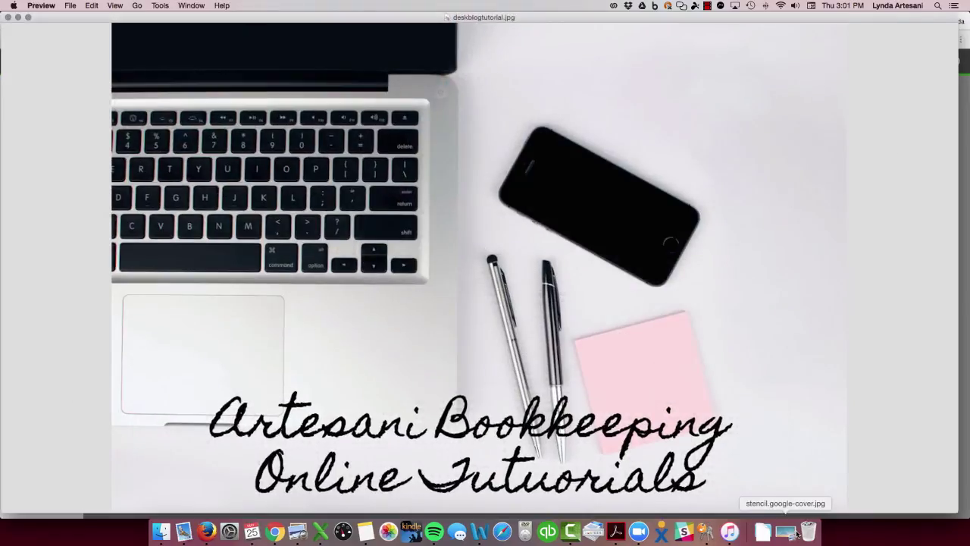